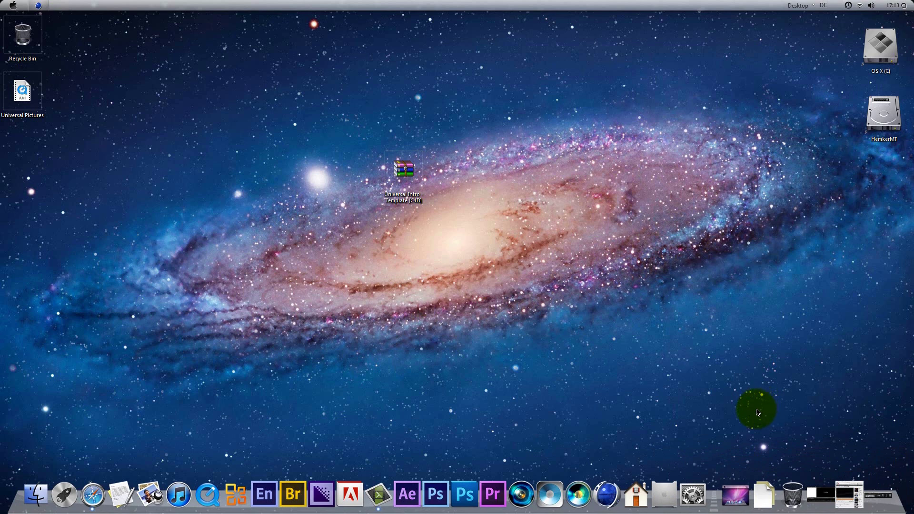
# Step: Play the Hemker Media Tutorials Universal Style intro on YouTube to 0:31, then minimize the browser
pyautogui.click(850, 487)
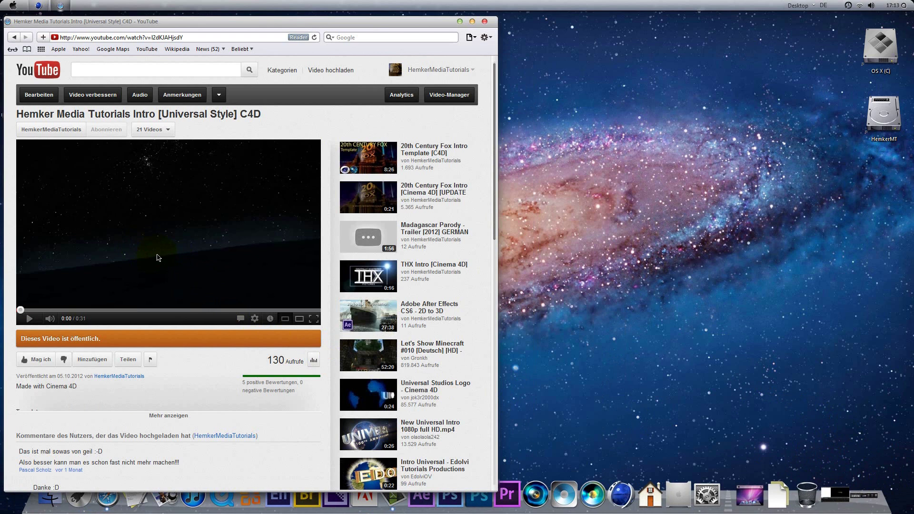
pyautogui.tripleClick(192, 117)
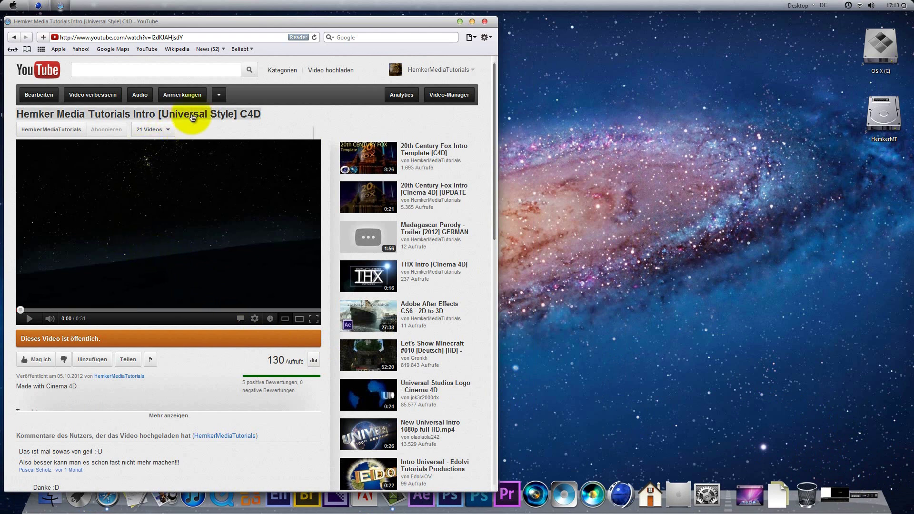
pyautogui.click(162, 222)
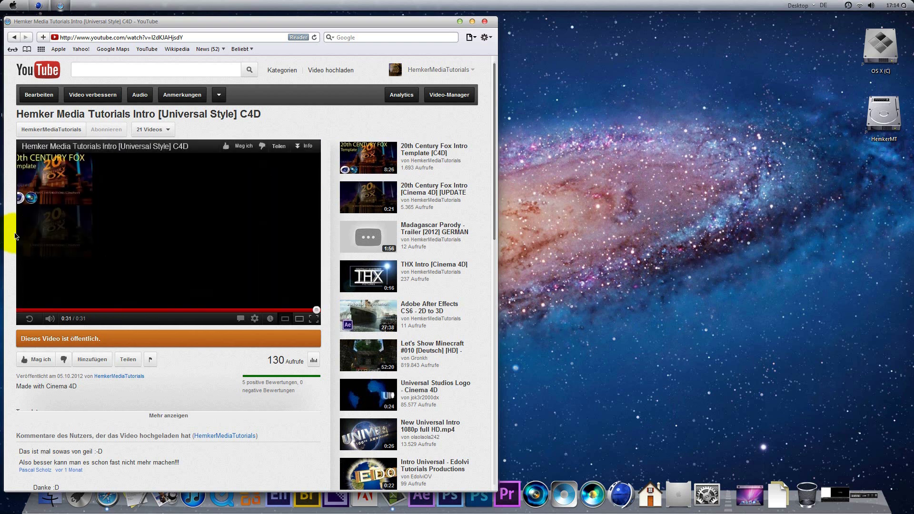
pyautogui.click(460, 22)
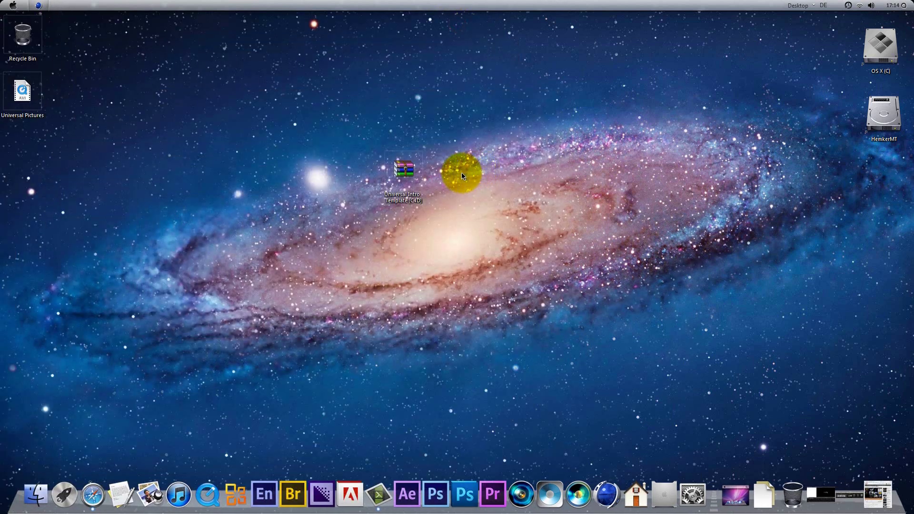
# Step: Extract the Universal Intro - Template [C4D] archive into its own folder and dismiss the error messages
pyautogui.moveTo(320, 100); pyautogui.dragTo(528, 145)
pyautogui.moveTo(459, 107); pyautogui.dragTo(326, 229)
pyautogui.rightClick(402, 169)
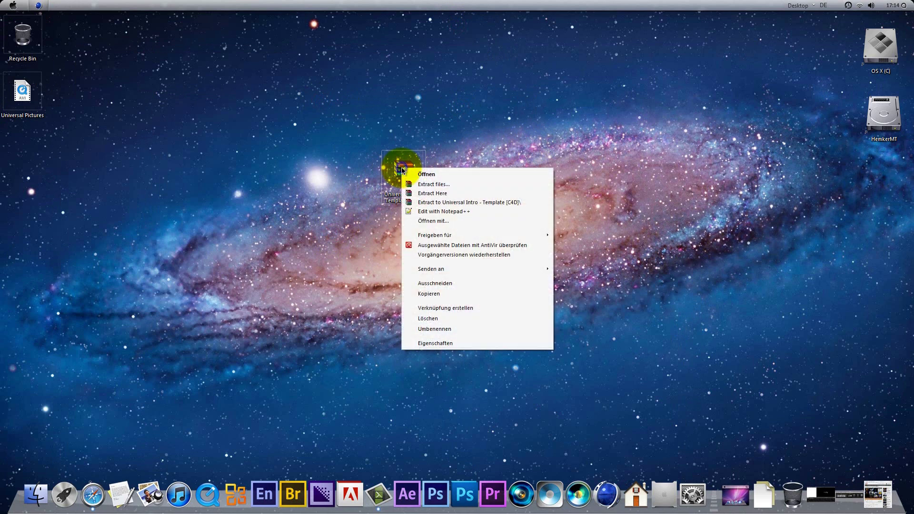
pyautogui.click(419, 192)
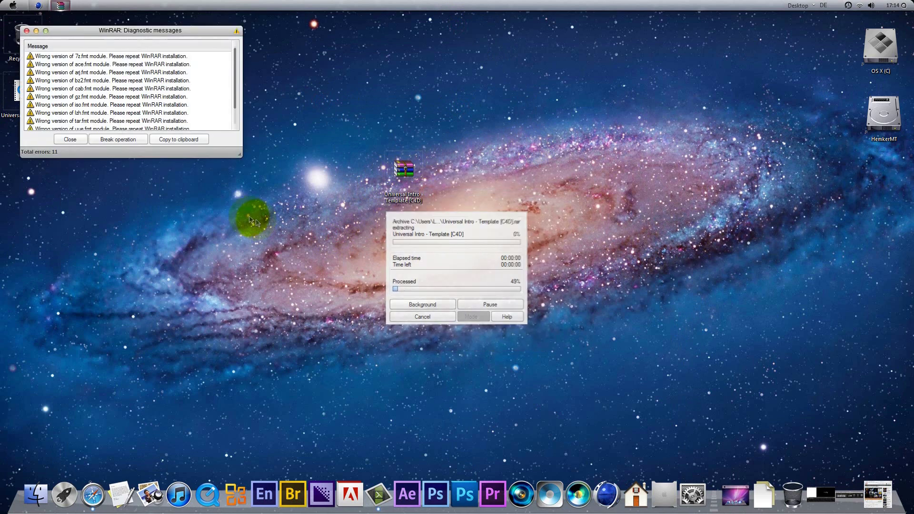
pyautogui.click(75, 138)
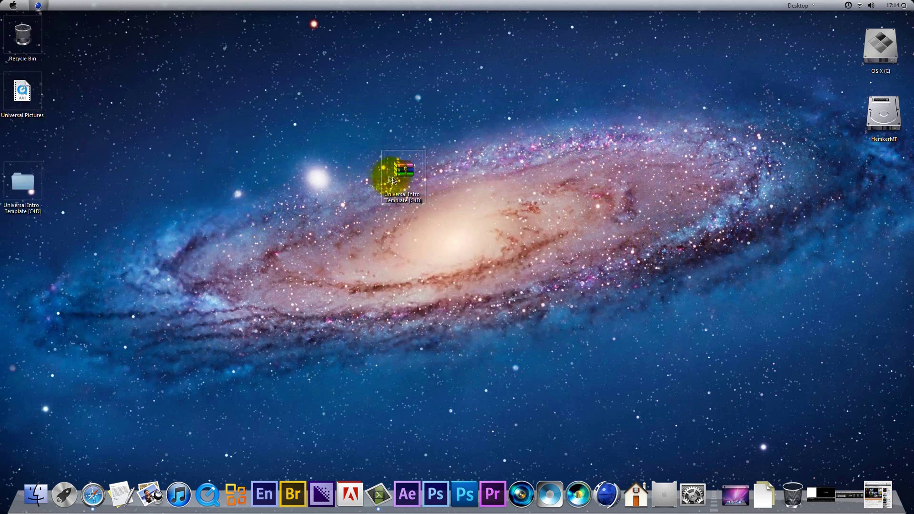
# Step: Place the archive beside the Recycle Bin and move the extracted folder toward the desktop centre
pyautogui.moveTo(399, 181); pyautogui.dragTo(64, 55)
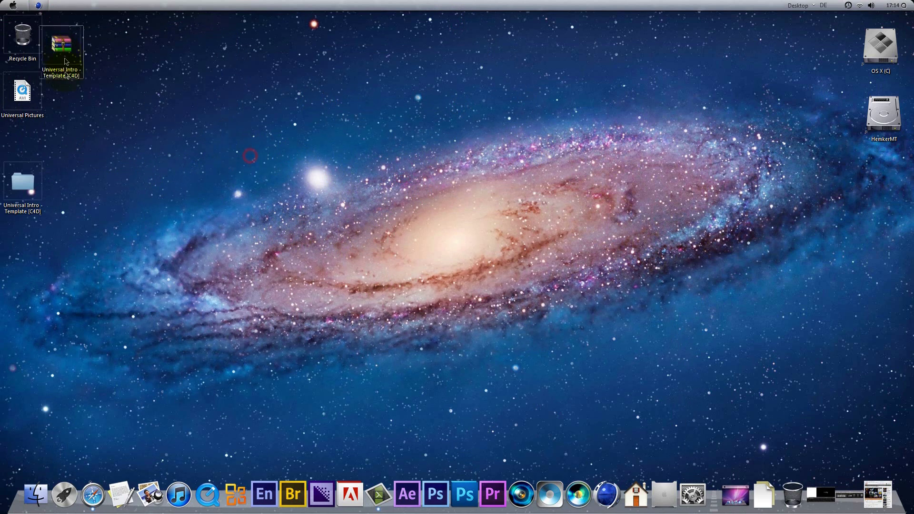
pyautogui.moveTo(23, 183); pyautogui.dragTo(265, 157)
pyautogui.moveTo(90, 62); pyautogui.dragTo(121, 67)
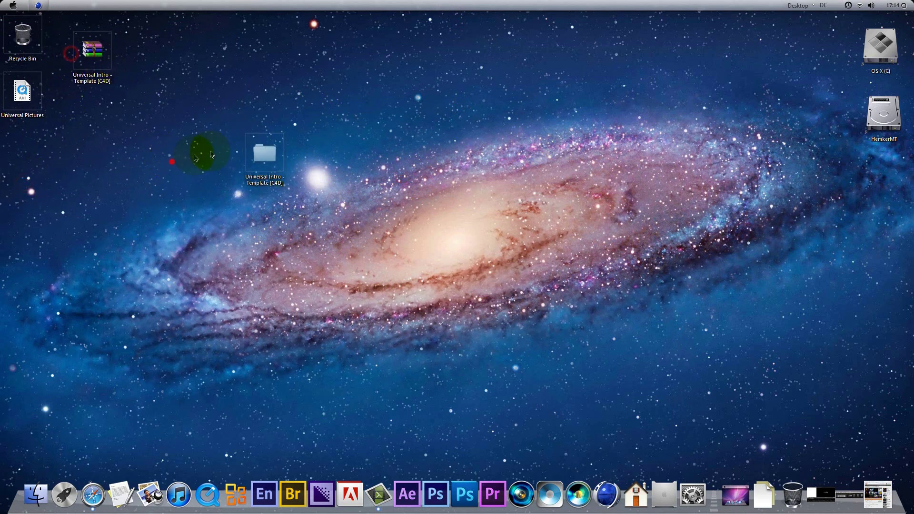
pyautogui.moveTo(264, 153); pyautogui.dragTo(366, 150)
# Step: Open the extracted template folder and view its Read me file
pyautogui.doubleClick(366, 150)
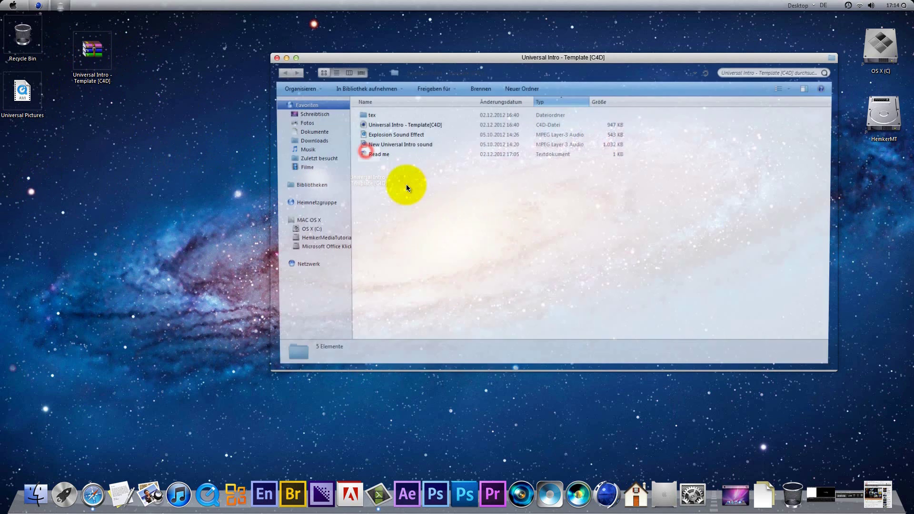
pyautogui.doubleClick(379, 154)
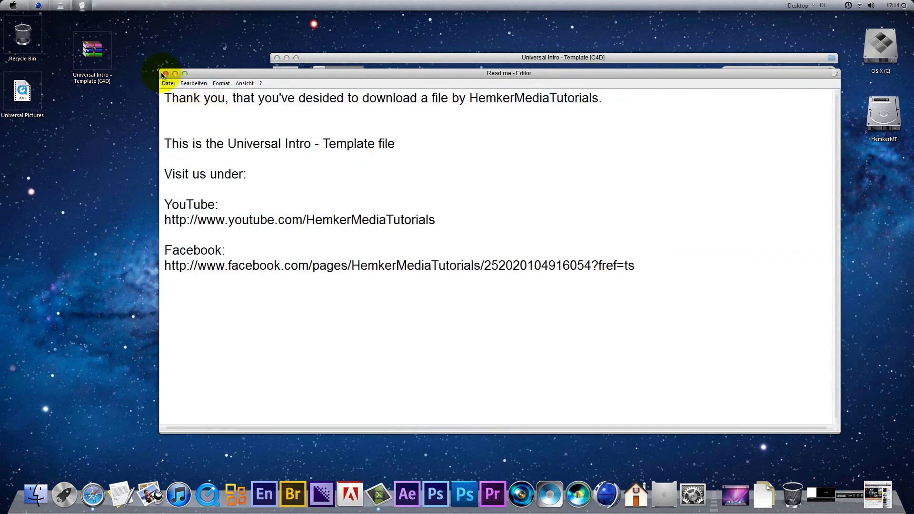
pyautogui.click(166, 73)
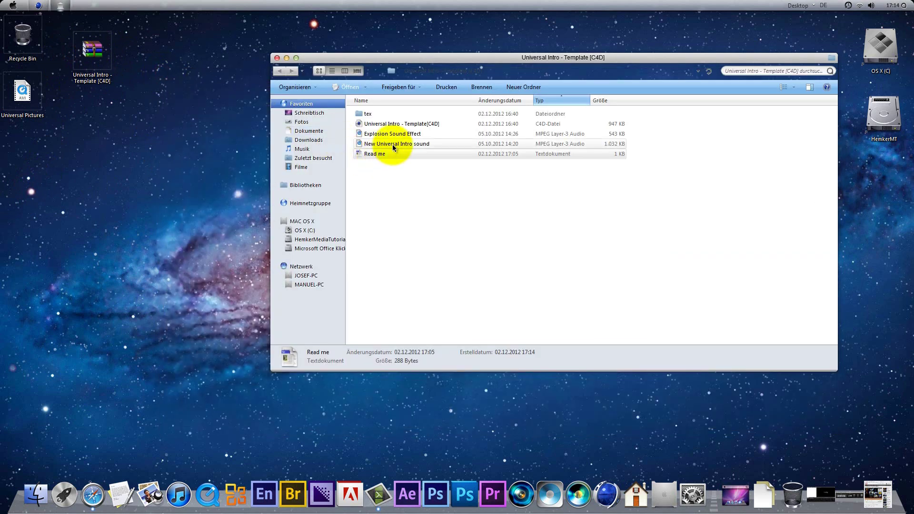
# Step: Listen to the New Universal Intro and Explosion Sound Effect MP3 files
pyautogui.click(393, 145)
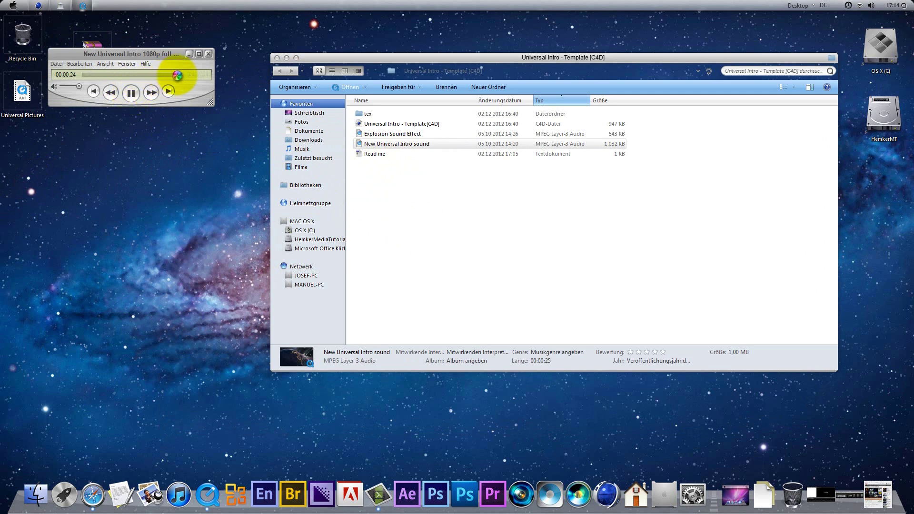
pyautogui.click(176, 75)
pyautogui.click(209, 55)
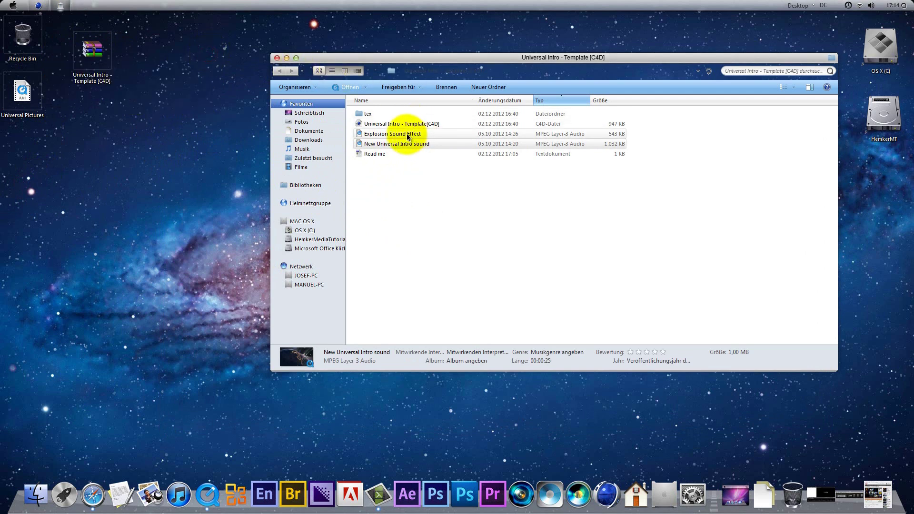
pyautogui.click(406, 135)
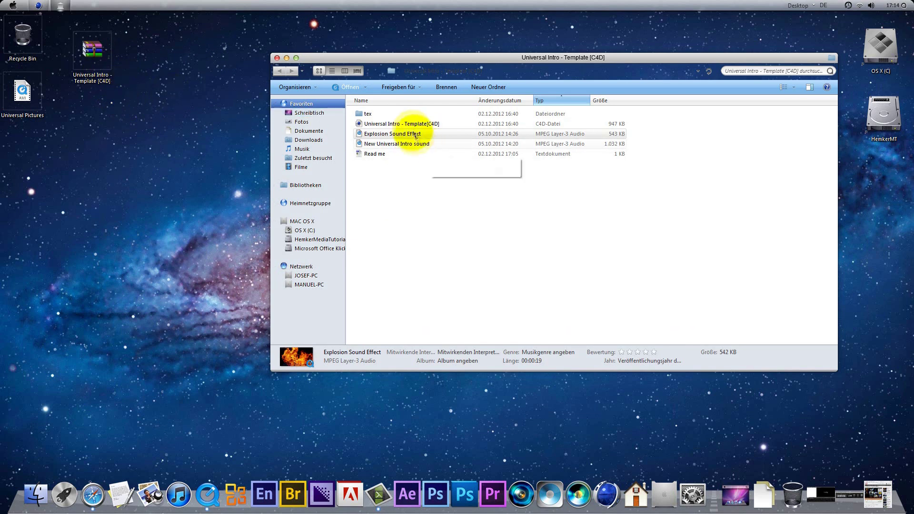
pyautogui.doubleClick(412, 136)
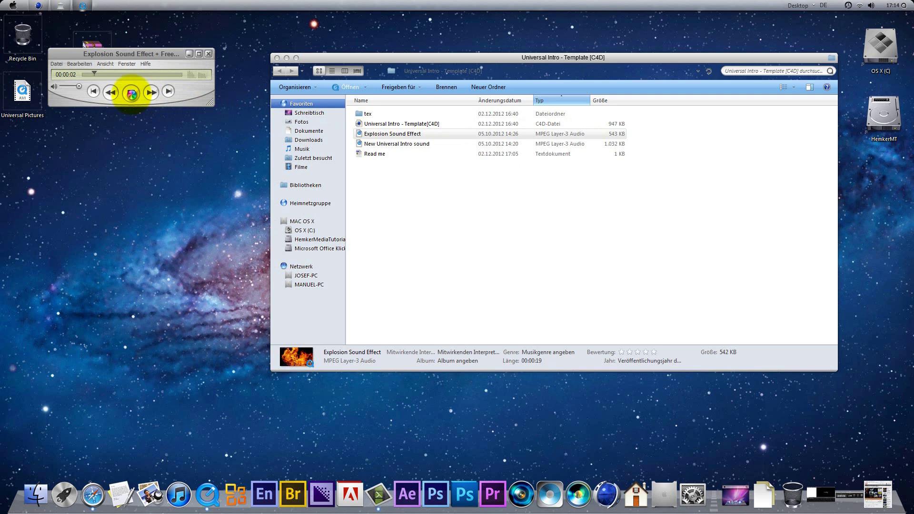
pyautogui.click(131, 92)
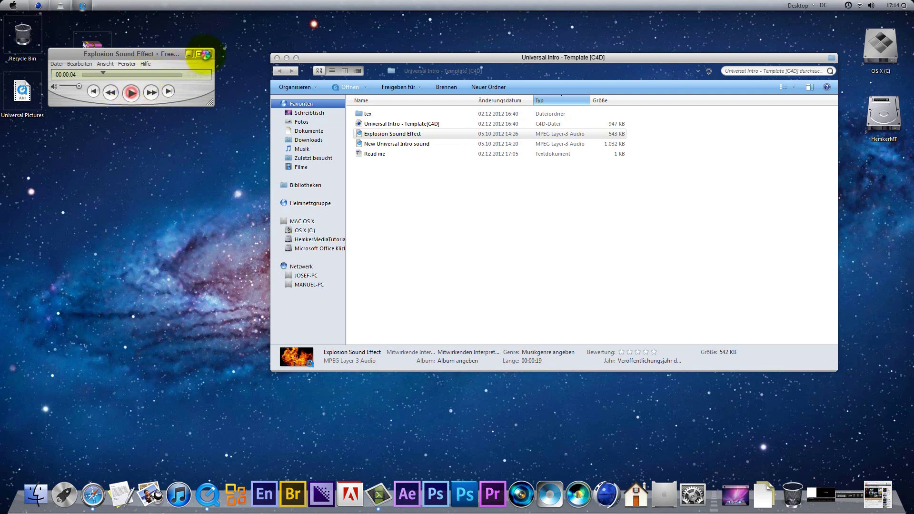
pyautogui.click(205, 54)
# Step: Inspect the Earth_Lights_from_Space texture in tex, then return and select the template project file
pyautogui.click(495, 215)
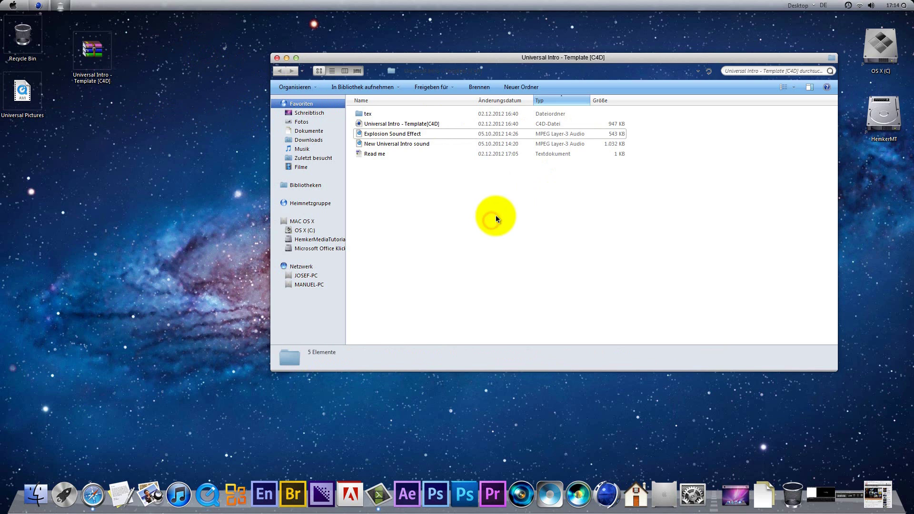
pyautogui.click(384, 124)
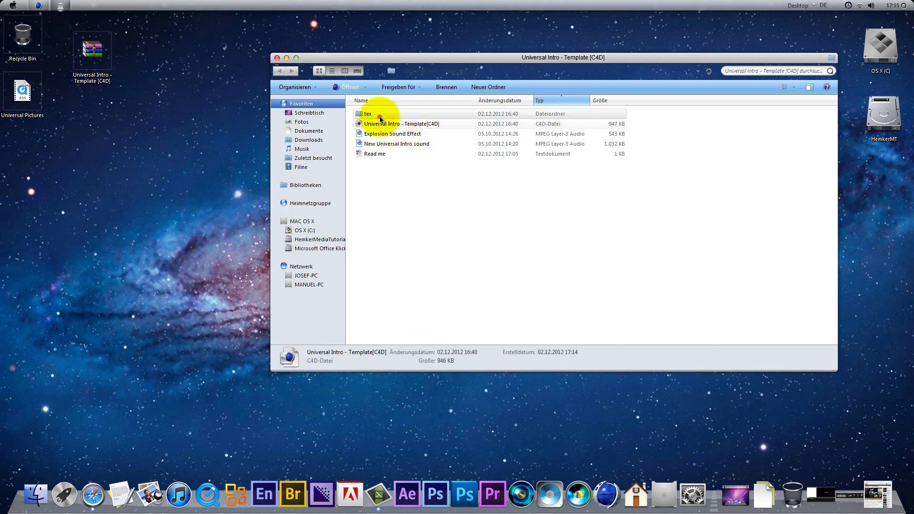
pyautogui.doubleClick(376, 115)
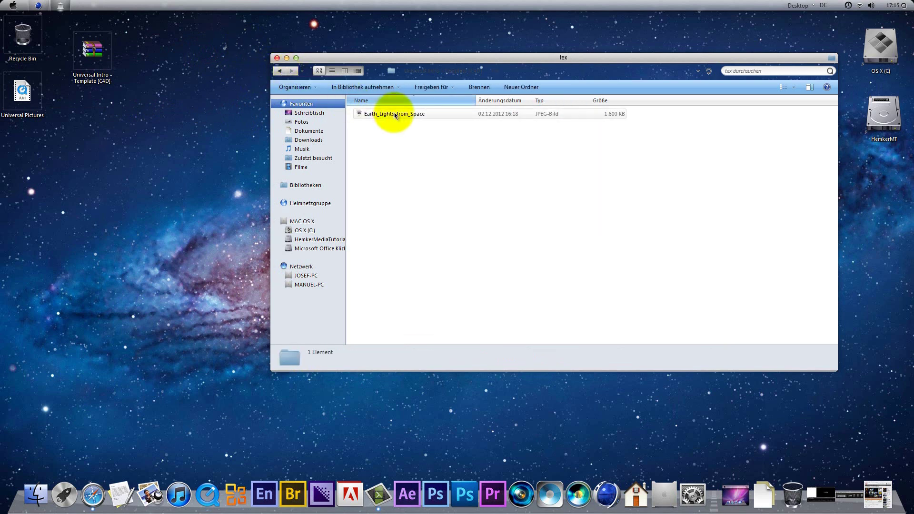
pyautogui.click(376, 114)
pyautogui.click(279, 71)
pyautogui.click(408, 170)
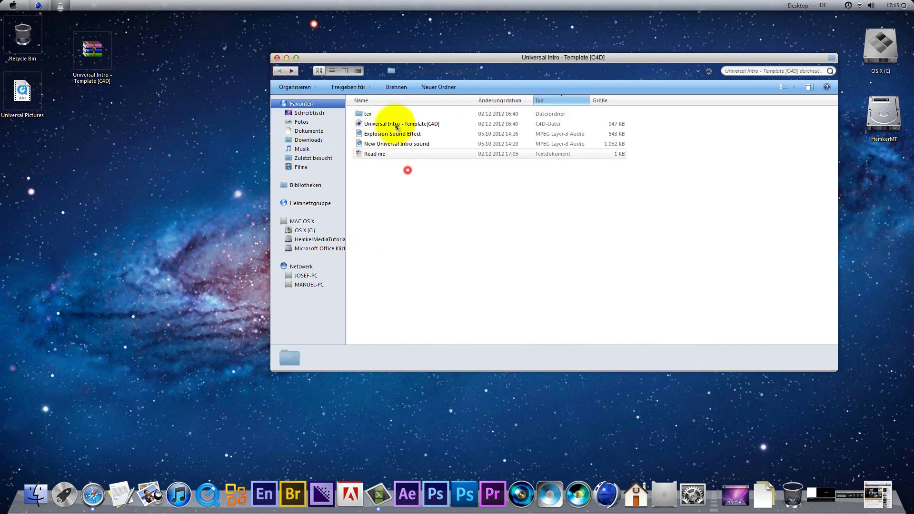
pyautogui.click(397, 124)
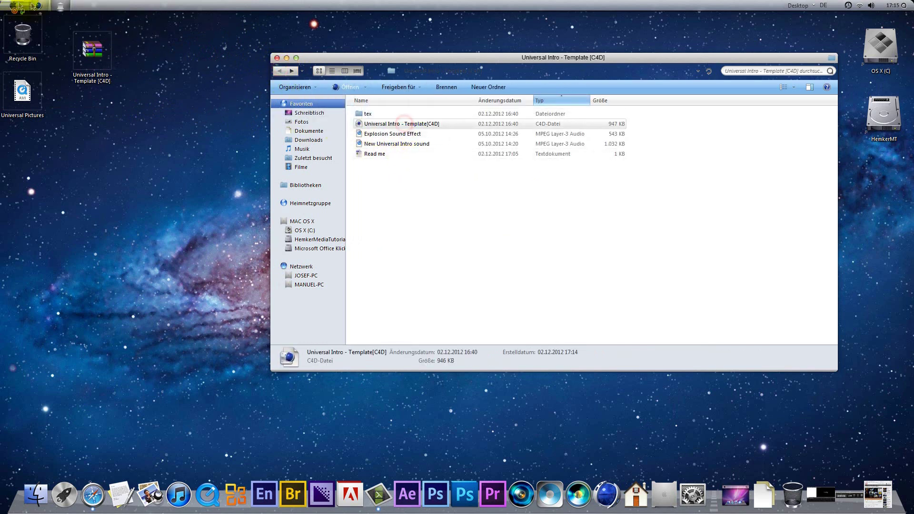
# Step: Open Universal Intro - Template[C4D].c4d and render frame 160 showing the ENTER / YOUR TEXT title
pyautogui.doubleClick(418, 125)
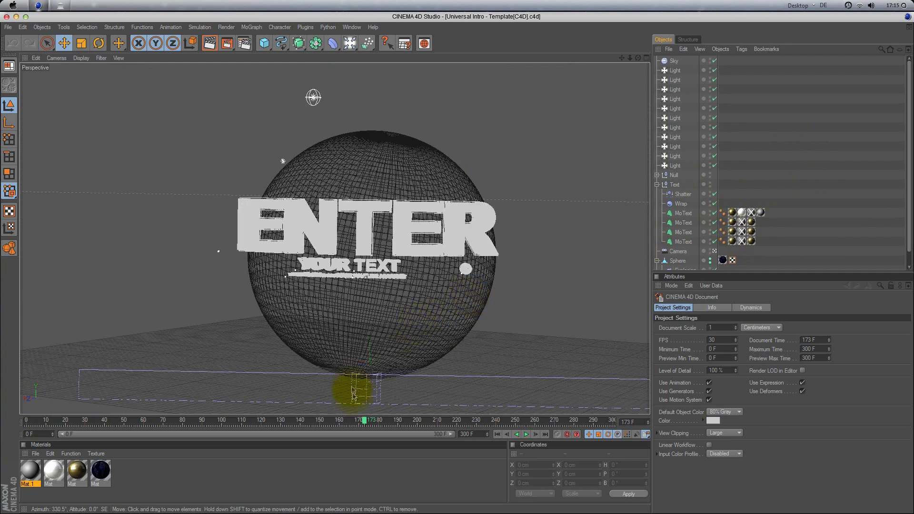
pyautogui.moveTo(367, 421); pyautogui.dragTo(339, 421)
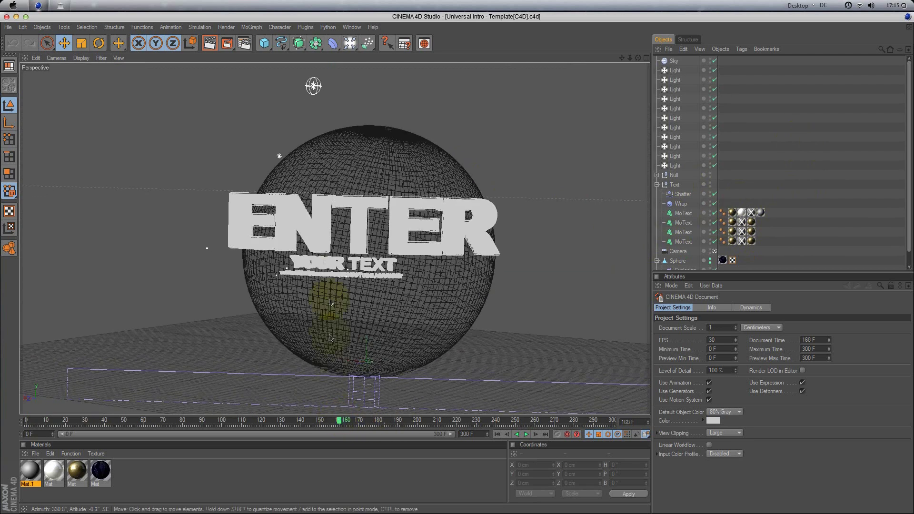
pyautogui.click(210, 43)
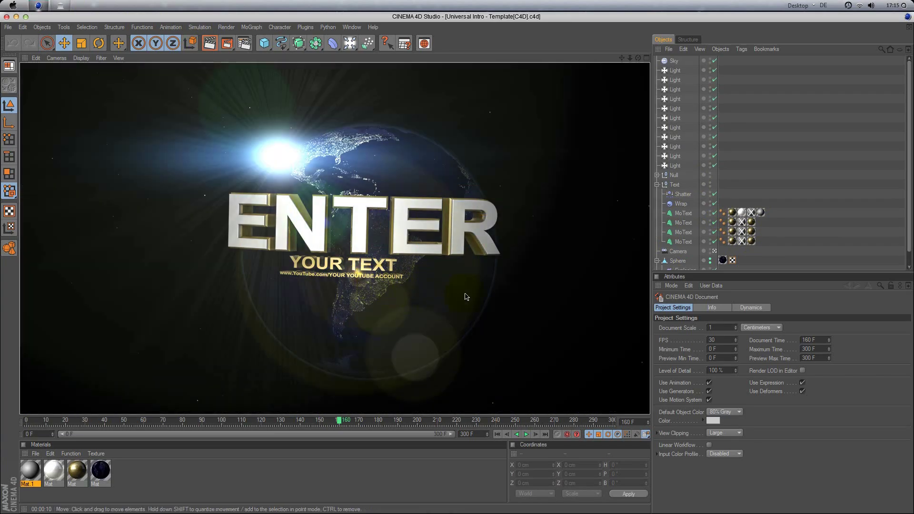
pyautogui.moveTo(342, 421); pyautogui.dragTo(381, 387)
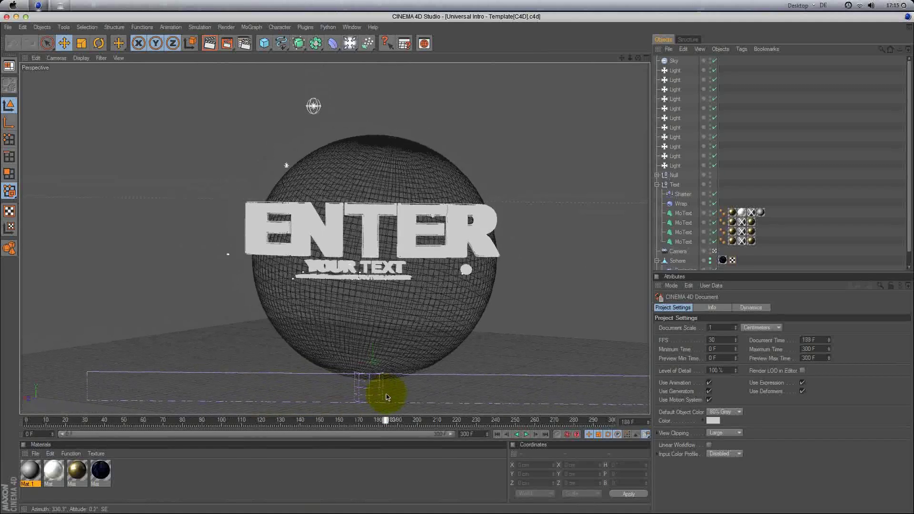
# Step: Change the first MoText layer's text from ENTER to HEMKER
pyautogui.click(683, 213)
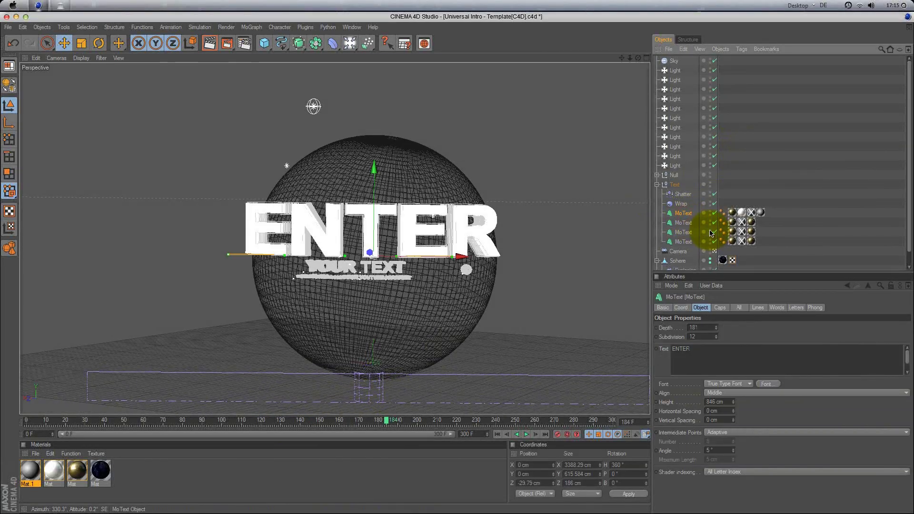
pyautogui.doubleClick(698, 351)
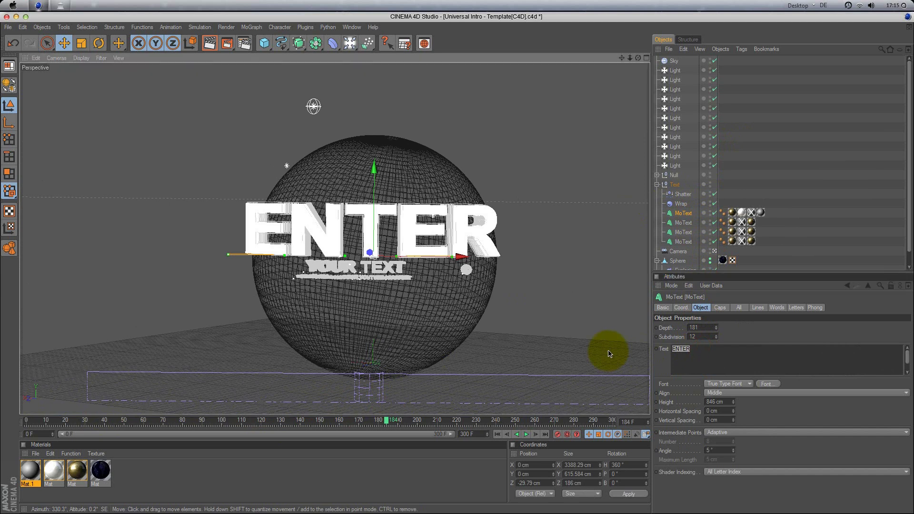
pyautogui.scroll(3, 609, 355)
pyautogui.press('m')
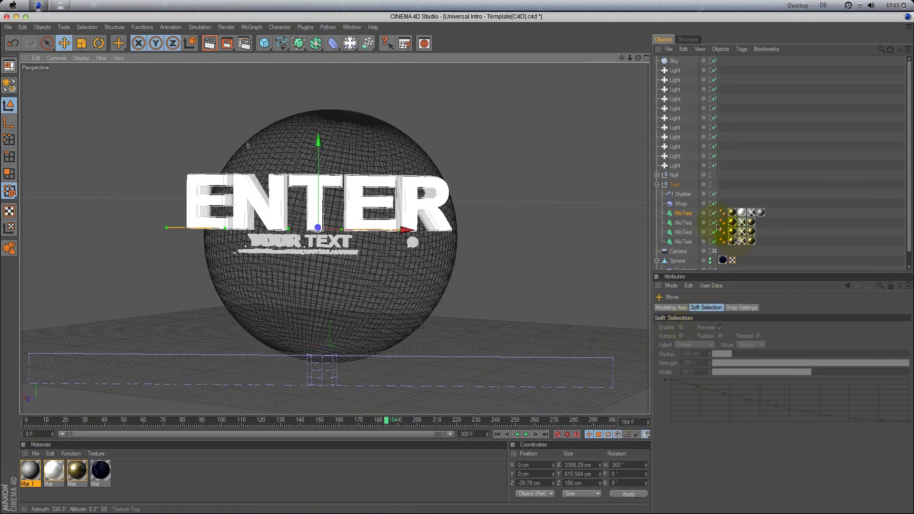
pyautogui.click(678, 212)
pyautogui.click(696, 351)
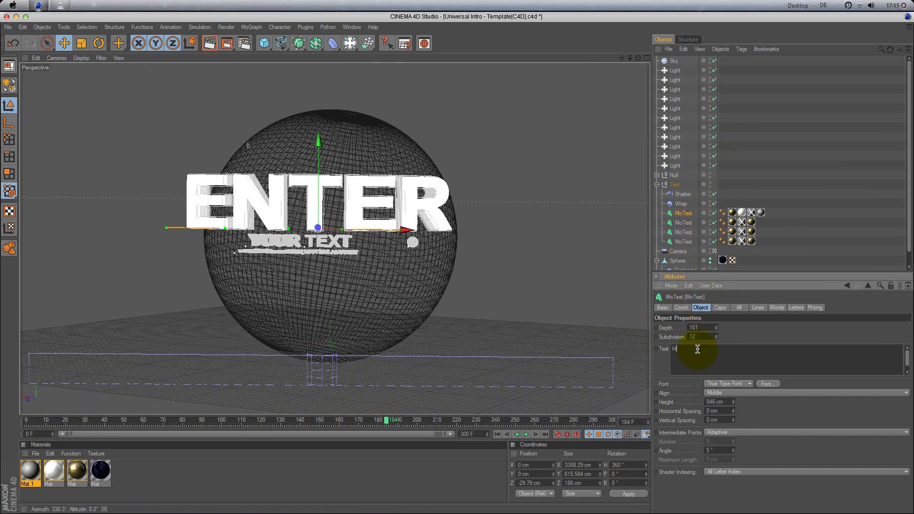
pyautogui.write('HEMKER')
pyautogui.click(734, 336)
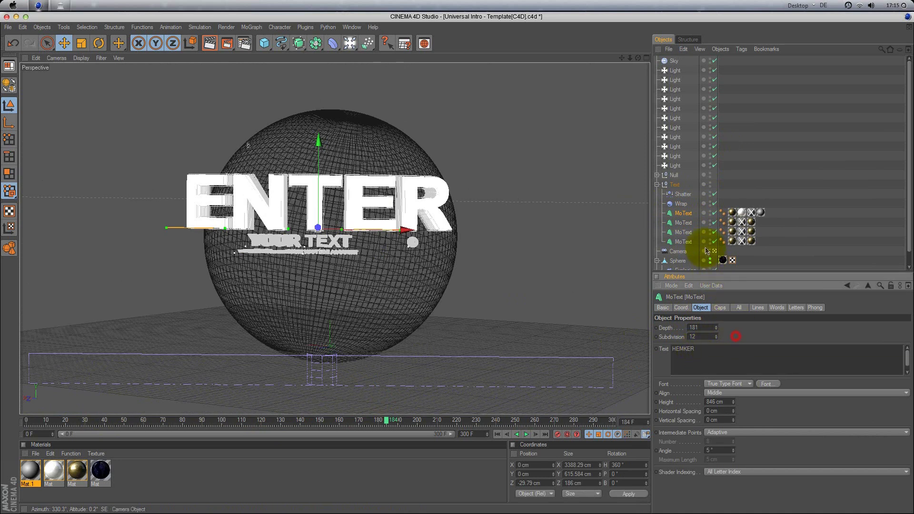
# Step: Change the second MoText layer's text to HEMKER as well
pyautogui.click(689, 224)
pyautogui.click(697, 352)
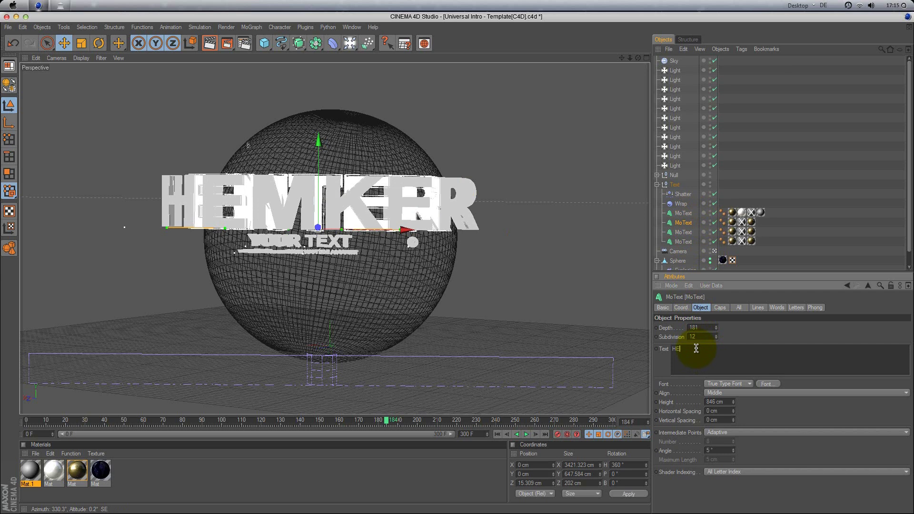
pyautogui.write('HEMKER')
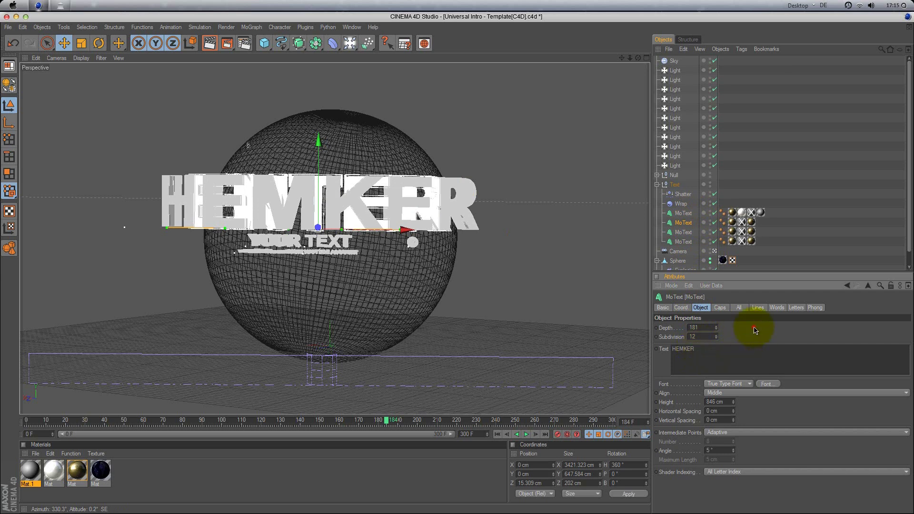
pyautogui.click(683, 232)
pyautogui.click(708, 348)
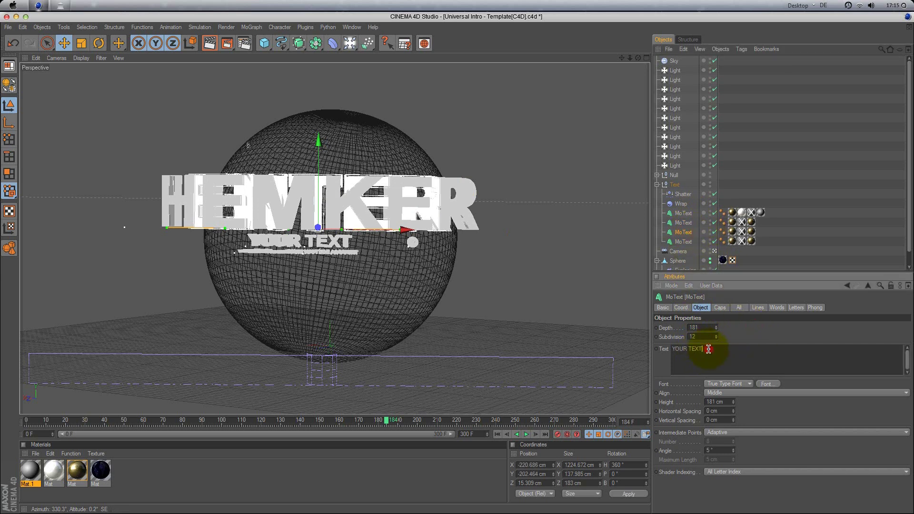
pyautogui.press('BackSpace')
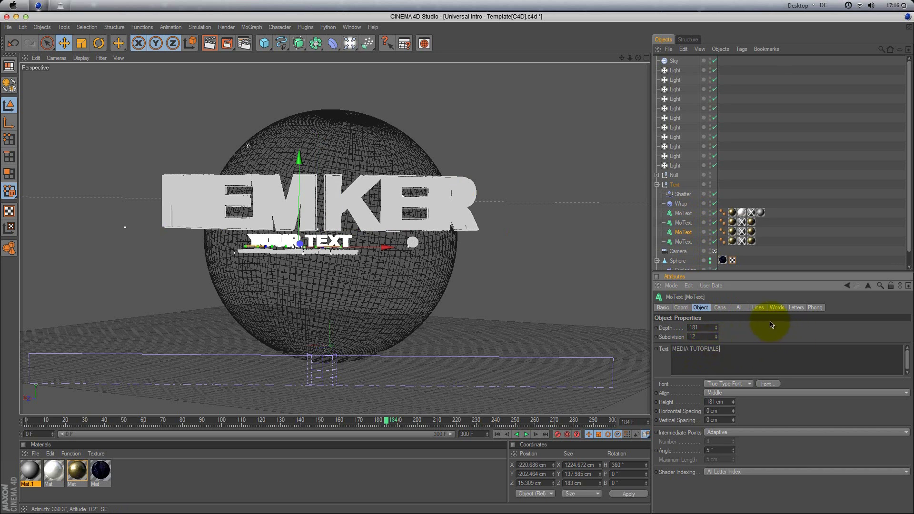
pyautogui.click(682, 241)
pyautogui.click(758, 351)
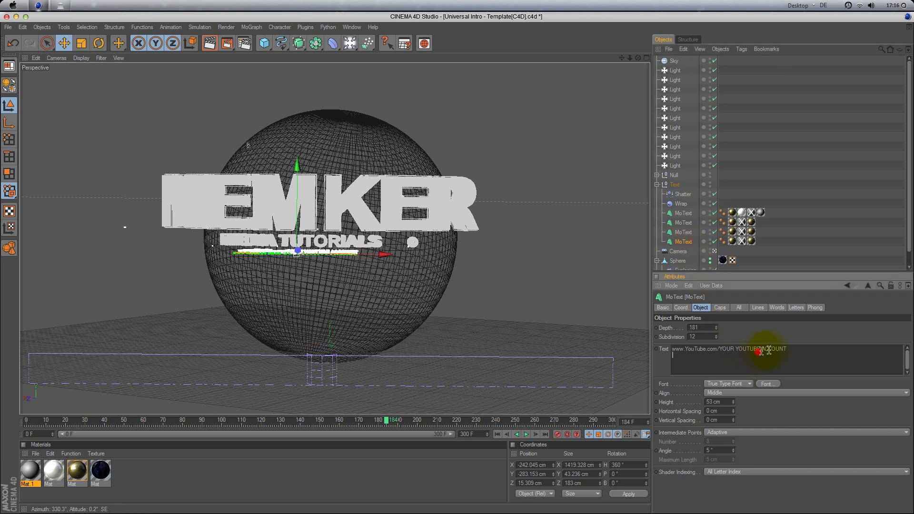
pyautogui.moveTo(788, 349); pyautogui.dragTo(726, 350)
pyautogui.write('HemkerMediaTutorials')
# Step: Preview-render the HEMKER / MEDIA TUTORIALS title, clear it, and open Render Settings (Ctrl+B)
pyautogui.click(824, 171)
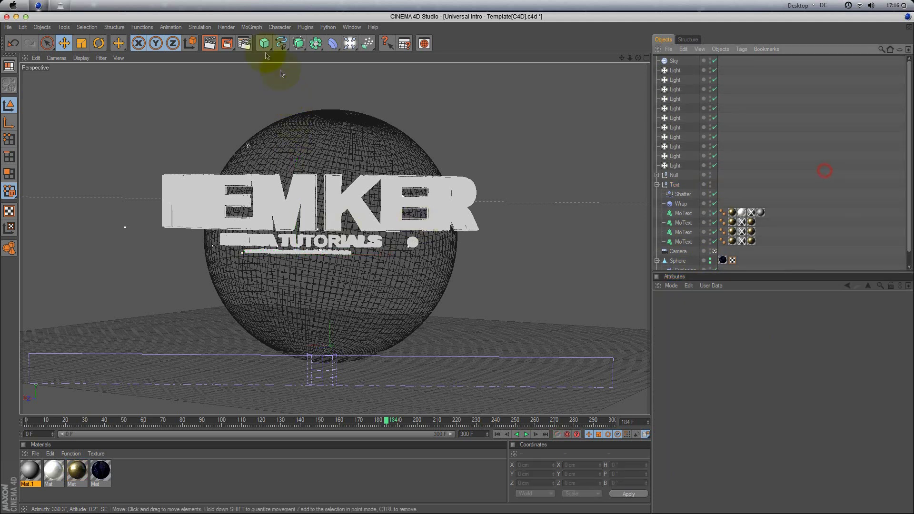
pyautogui.click(211, 43)
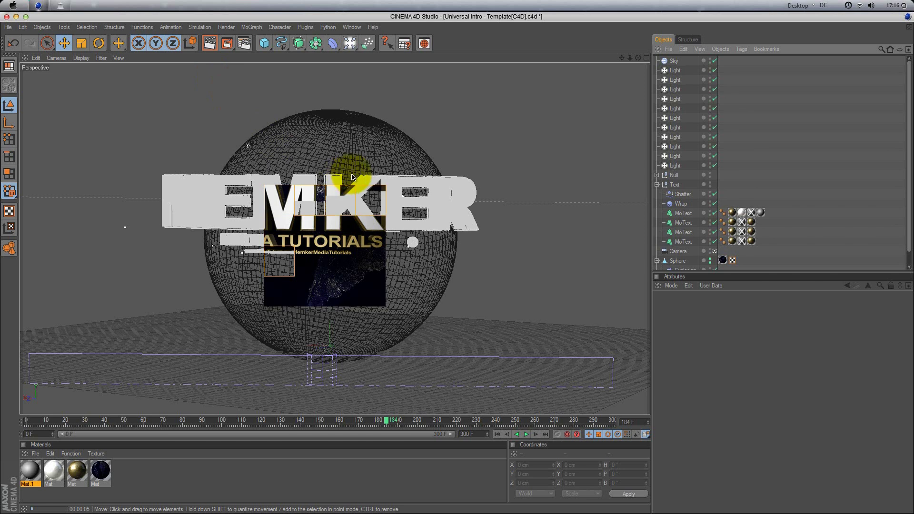
pyautogui.click(821, 139)
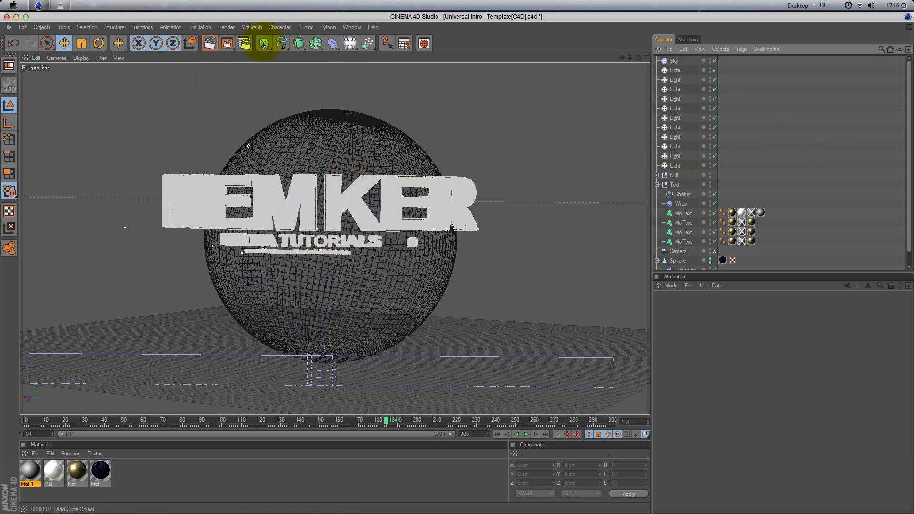
pyautogui.press('super+b')
# Step: Keep the Save format as AVI Movie with Multi-Pass off, then close Render Settings
pyautogui.click(102, 46)
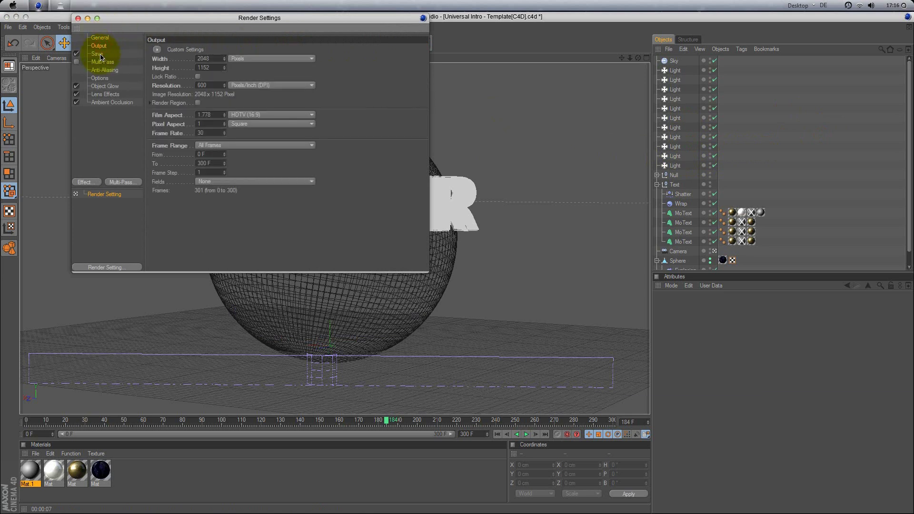
pyautogui.click(98, 53)
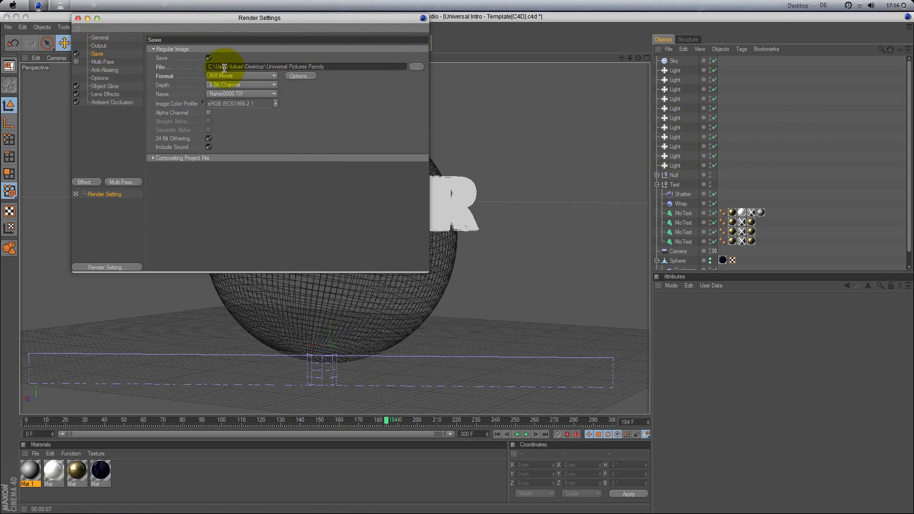
pyautogui.click(76, 62)
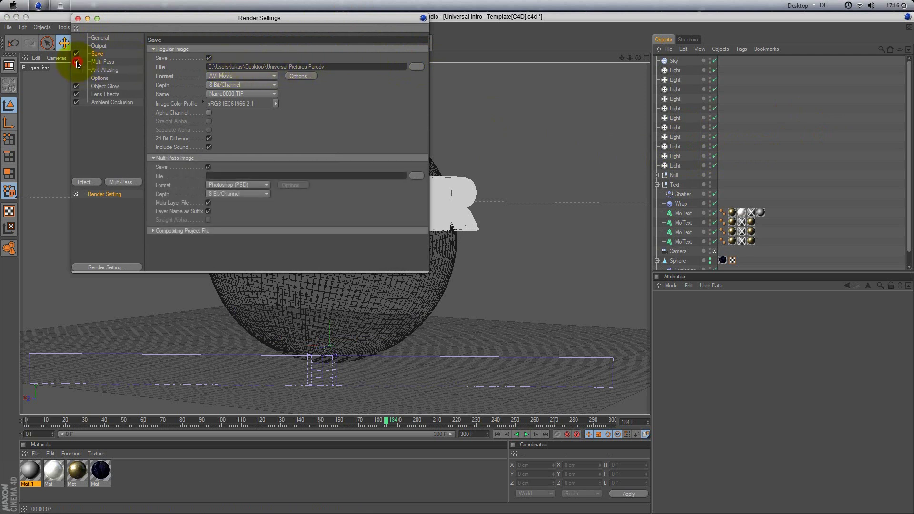
pyautogui.click(76, 62)
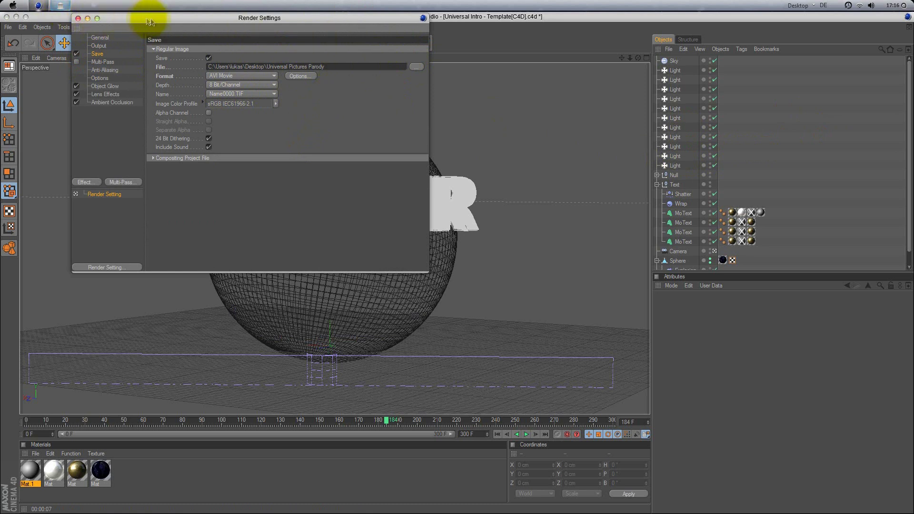
pyautogui.moveTo(163, 19); pyautogui.dragTo(301, 91)
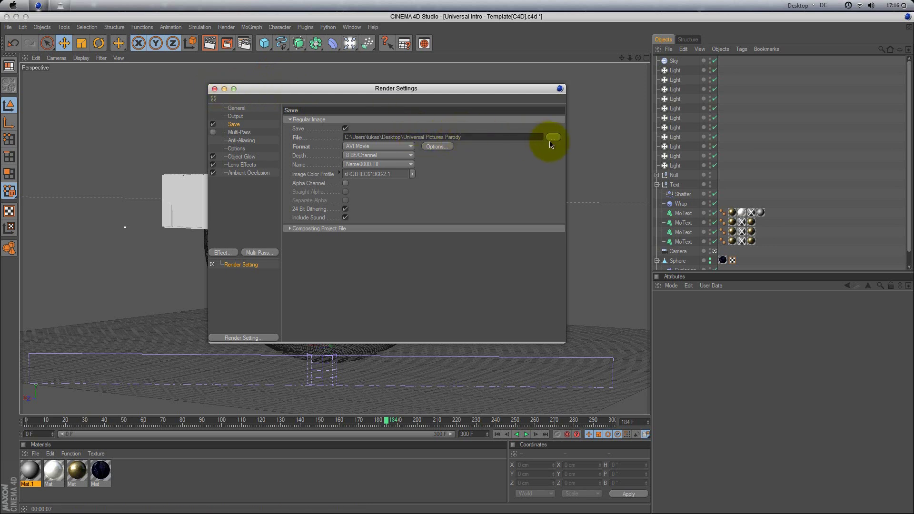
pyautogui.click(391, 147)
pyautogui.click(388, 146)
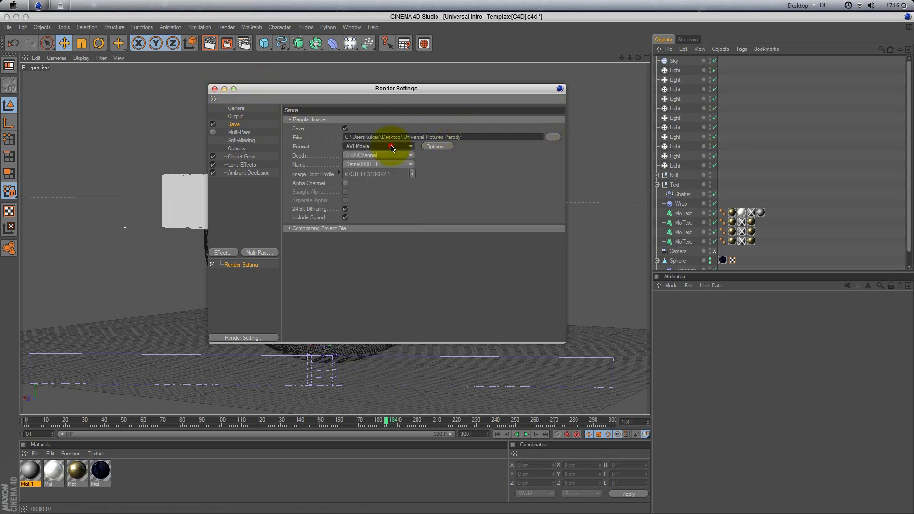
pyautogui.click(214, 88)
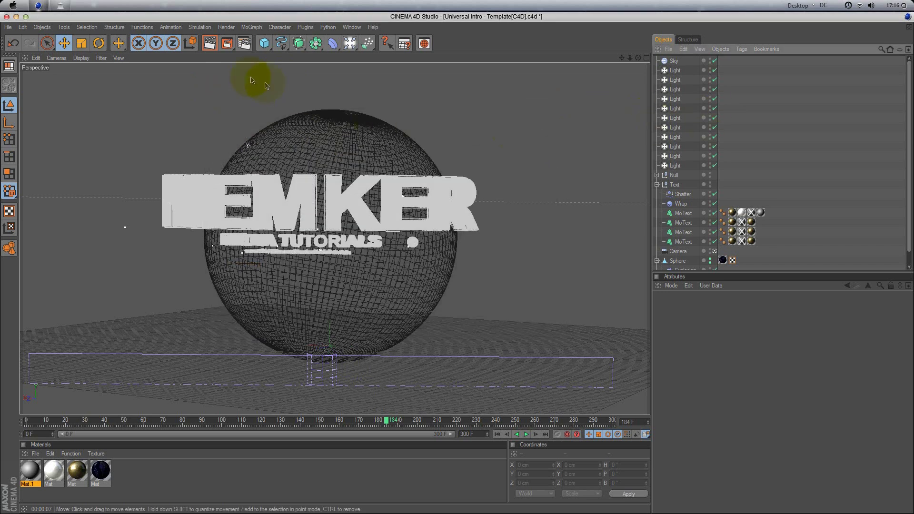
pyautogui.click(25, 18)
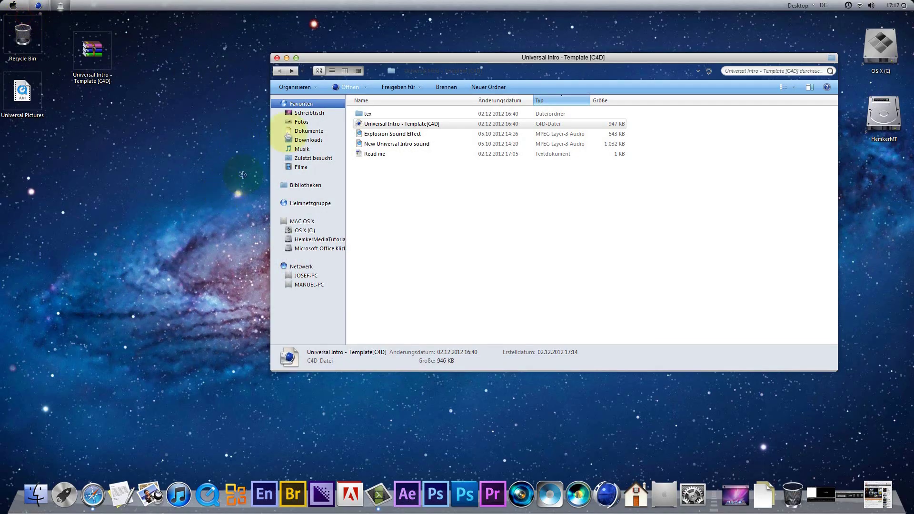
pyautogui.click(14, 94)
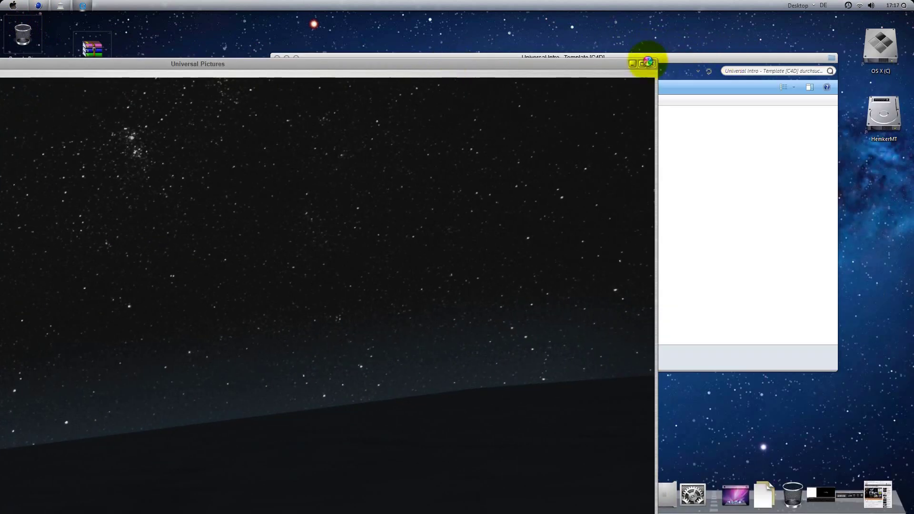
pyautogui.click(643, 62)
pyautogui.click(456, 499)
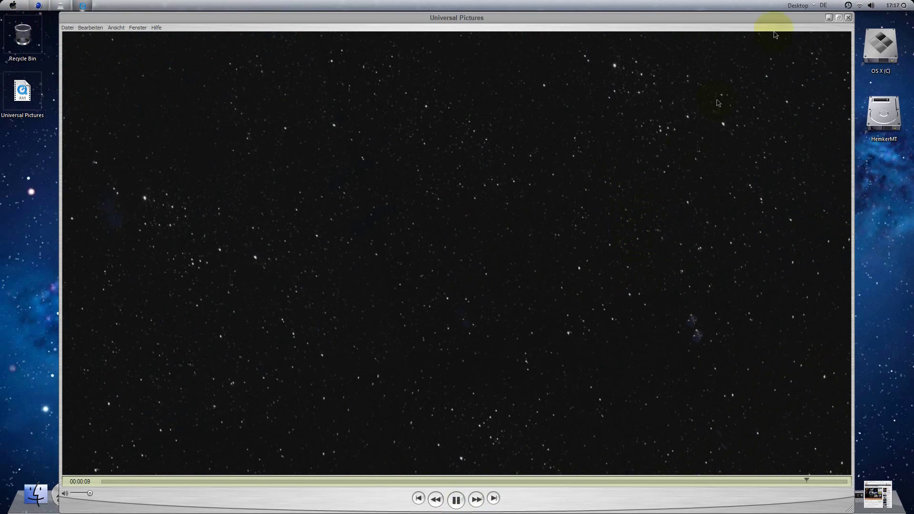
pyautogui.click(848, 17)
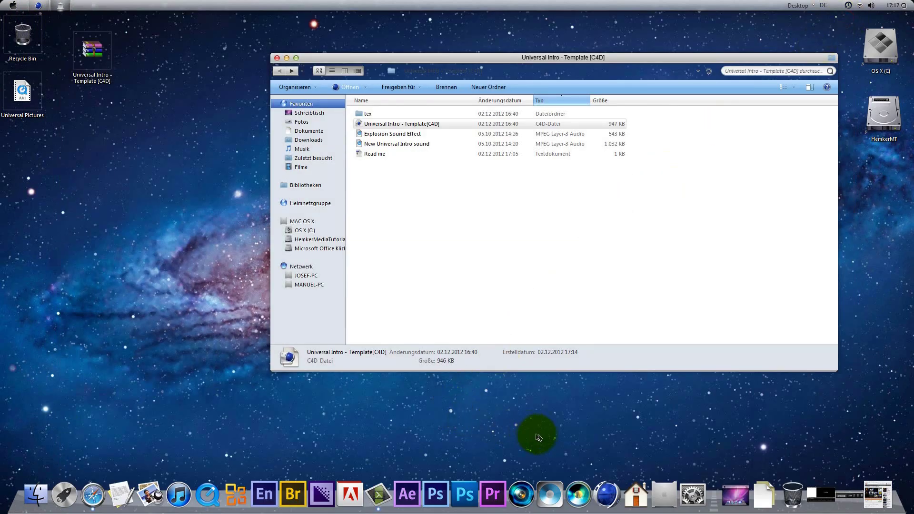
# Step: Launch Vegas Pro 11 from the dock and close the template folder window
pyautogui.click(521, 494)
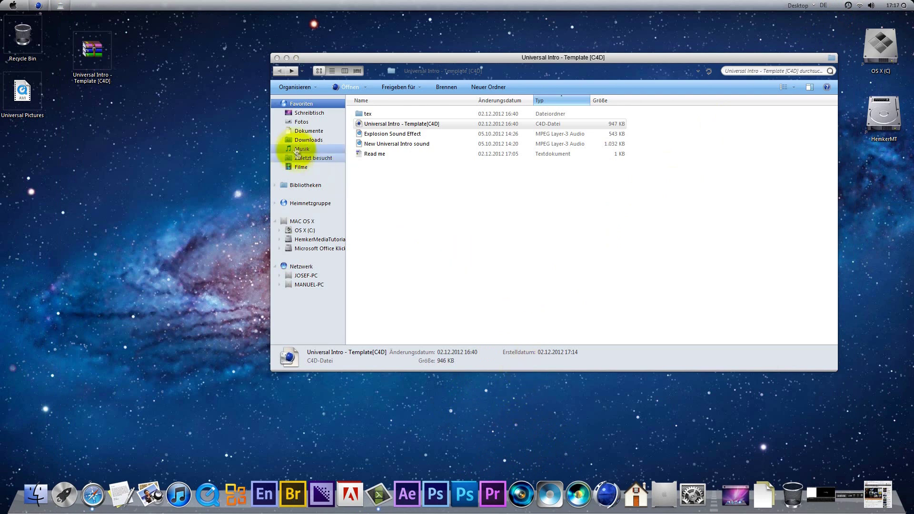
pyautogui.click(296, 59)
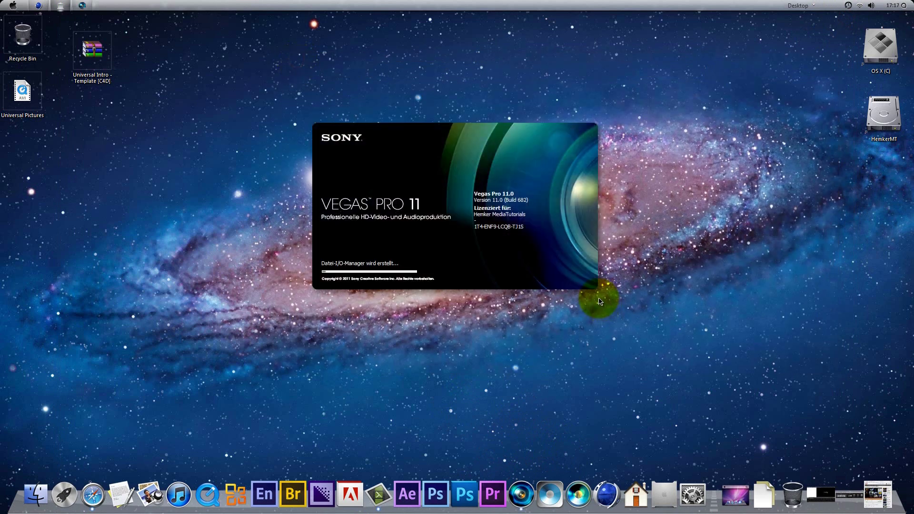